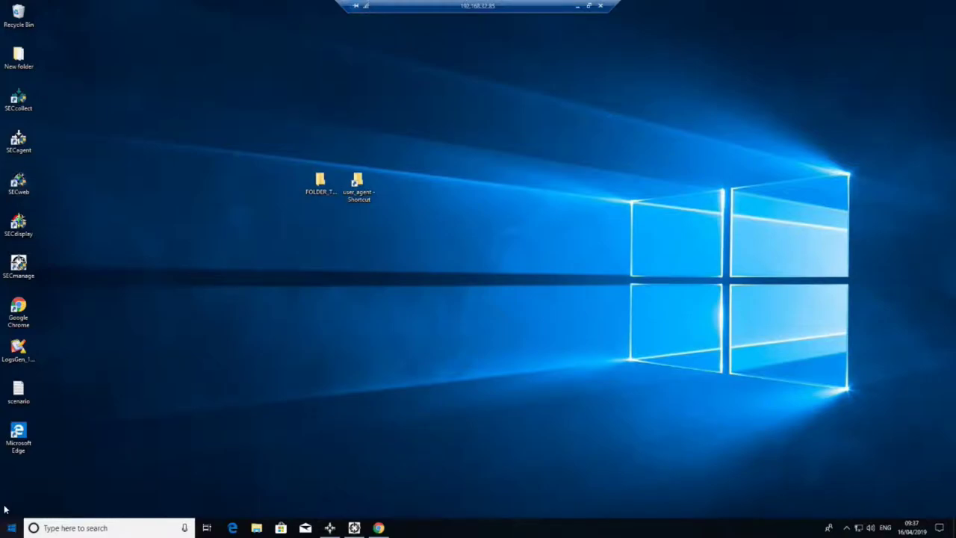
Look over the account settings from the Start menu, then close them
left_click(12, 527)
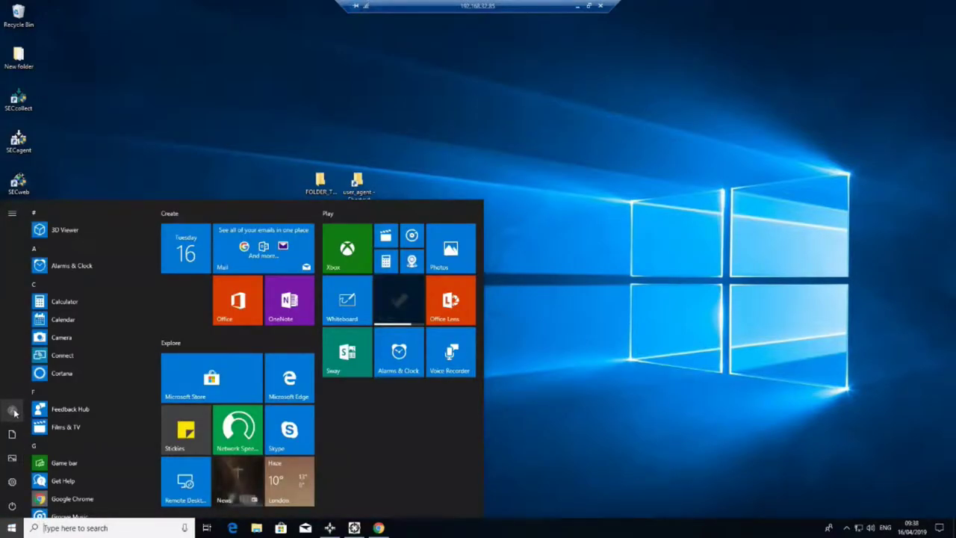
left_click(14, 412)
left_click(21, 357)
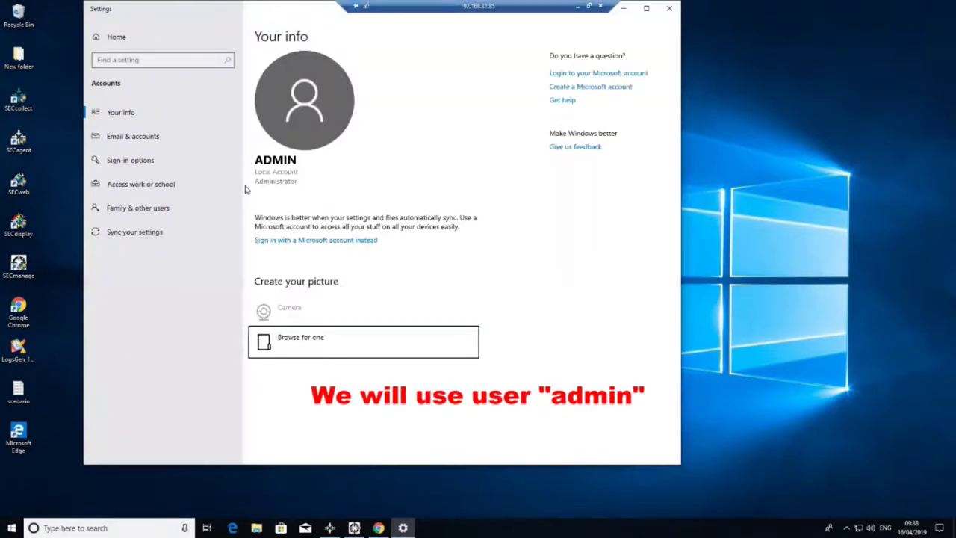
left_click(669, 8)
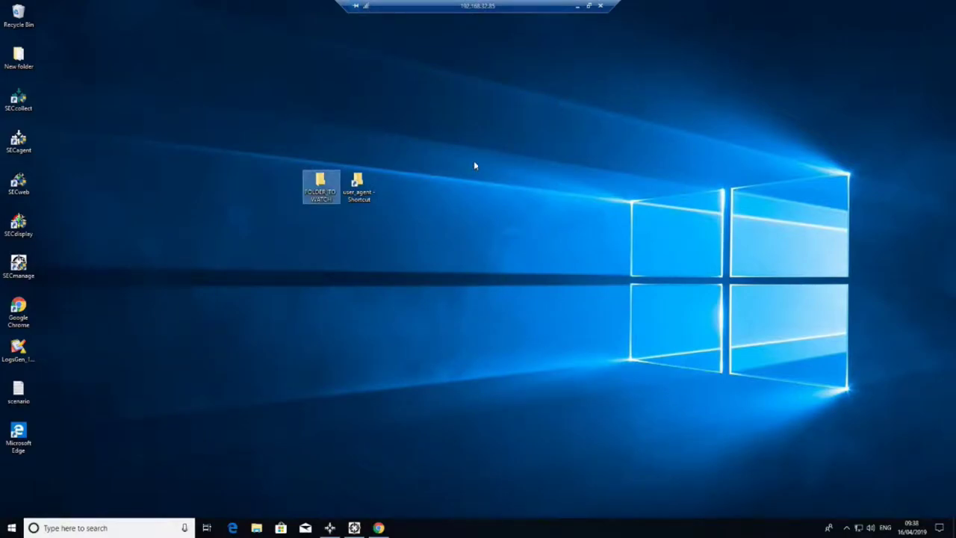
View the text of filecontent_misses_dollar and filecontent_contains_dollar in FOLDER_TO_WATCH
double_click(328, 198)
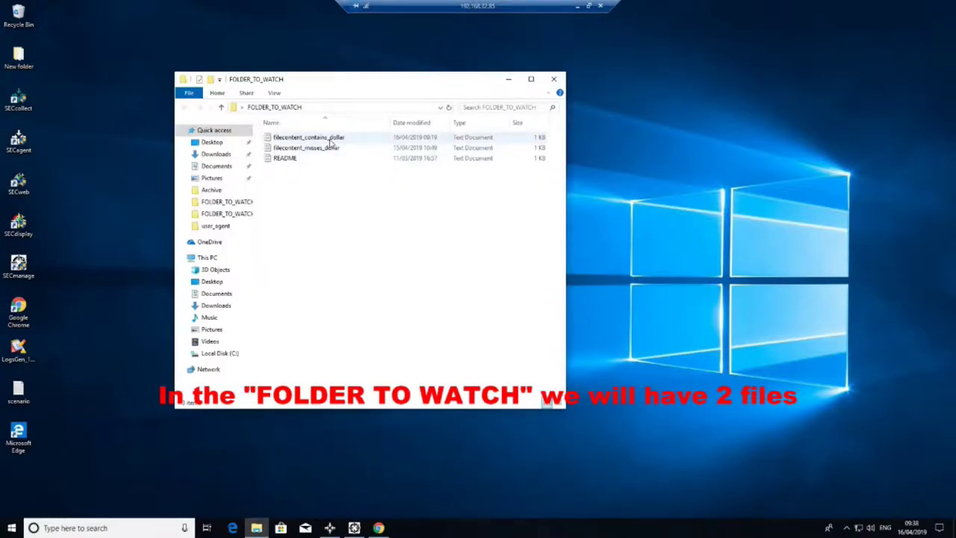
double_click(358, 148)
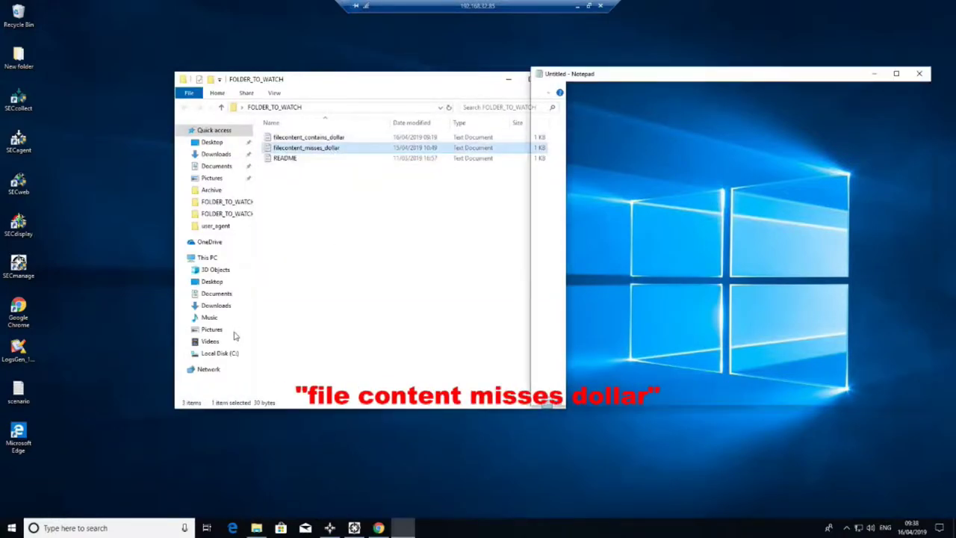
left_click(918, 73)
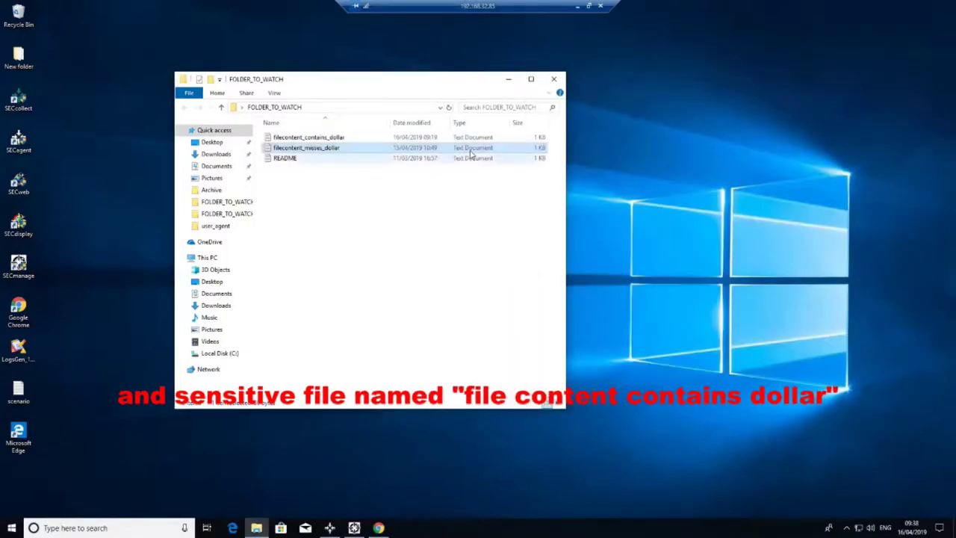
left_click(351, 137)
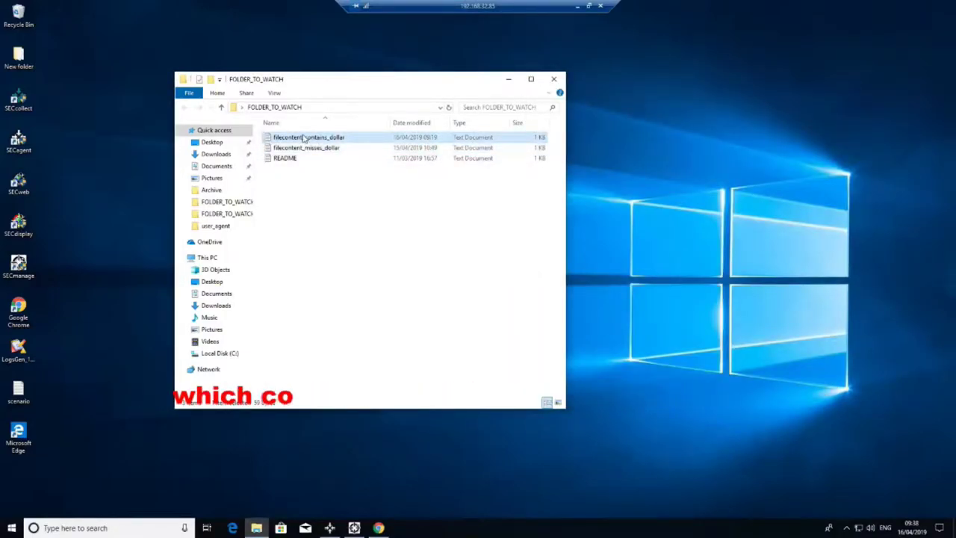
double_click(317, 137)
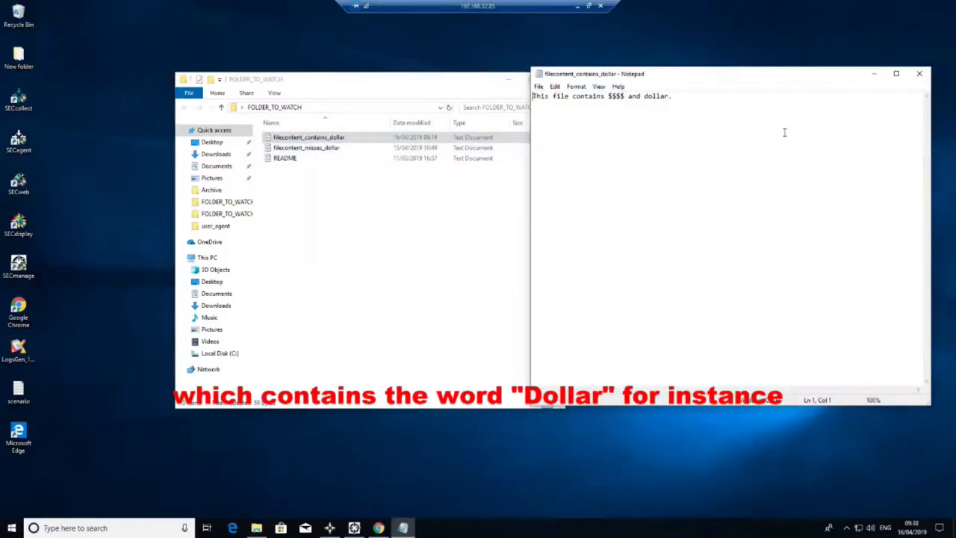
left_click(921, 75)
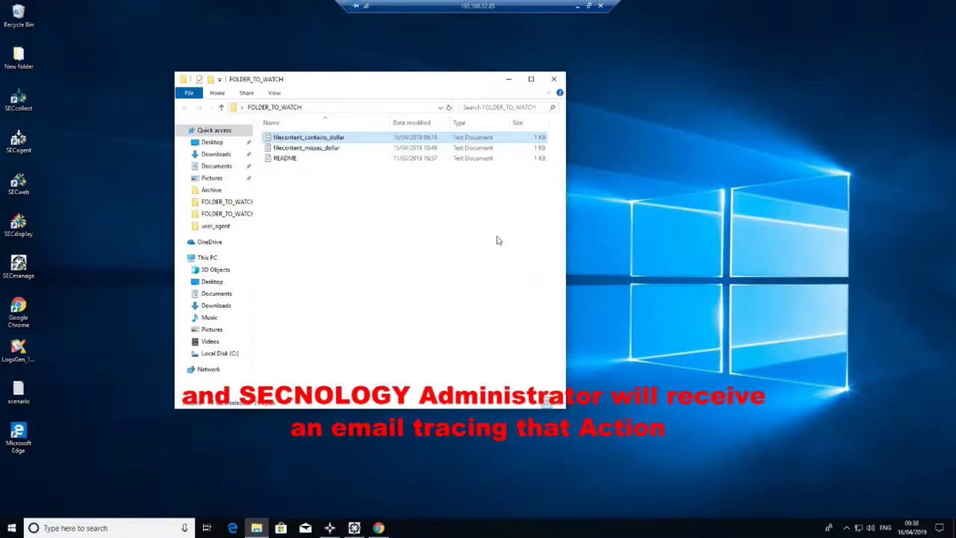
left_click(555, 79)
Save filecontent_misses_dollar with a new '123' line and close FOLDER_TO_WATCH
double_click(329, 187)
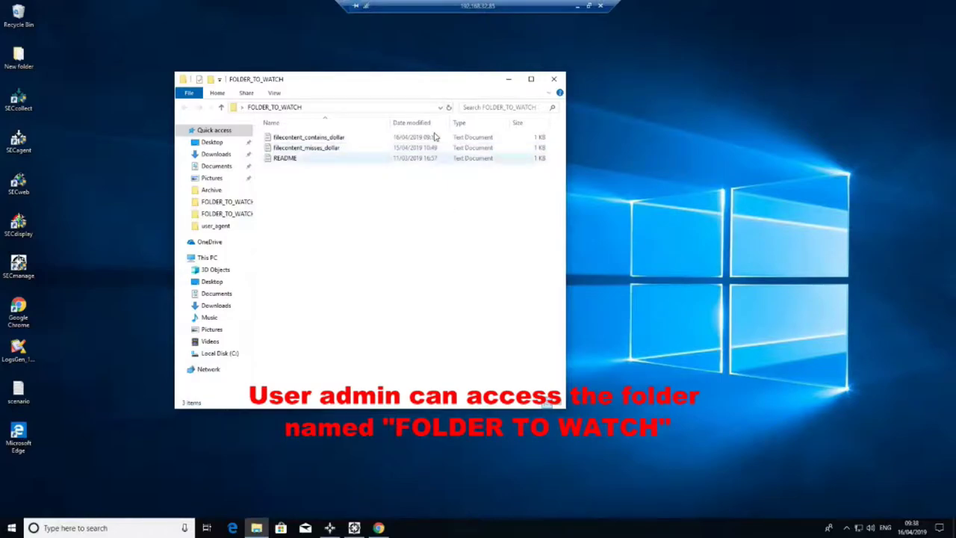
left_click(290, 150)
double_click(291, 150)
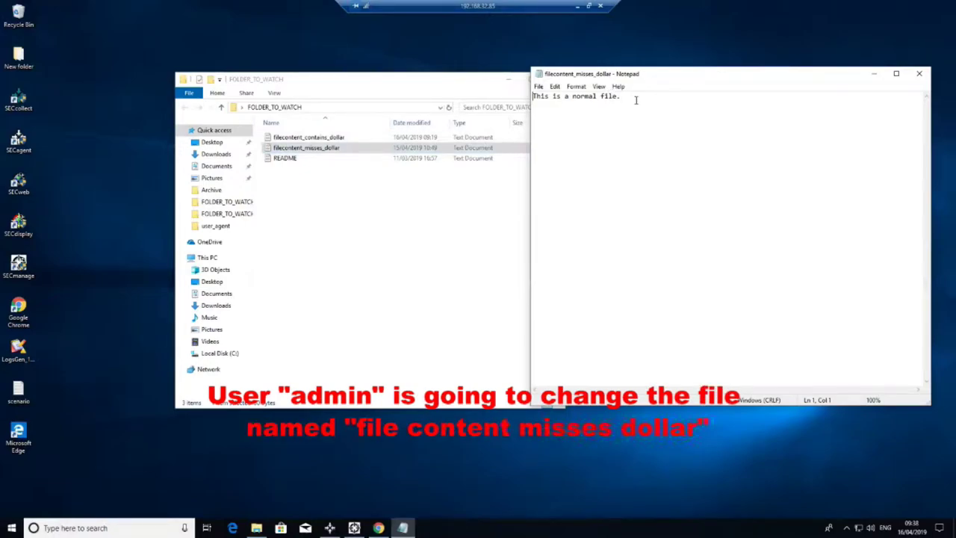
left_click(915, 77)
left_click(447, 272)
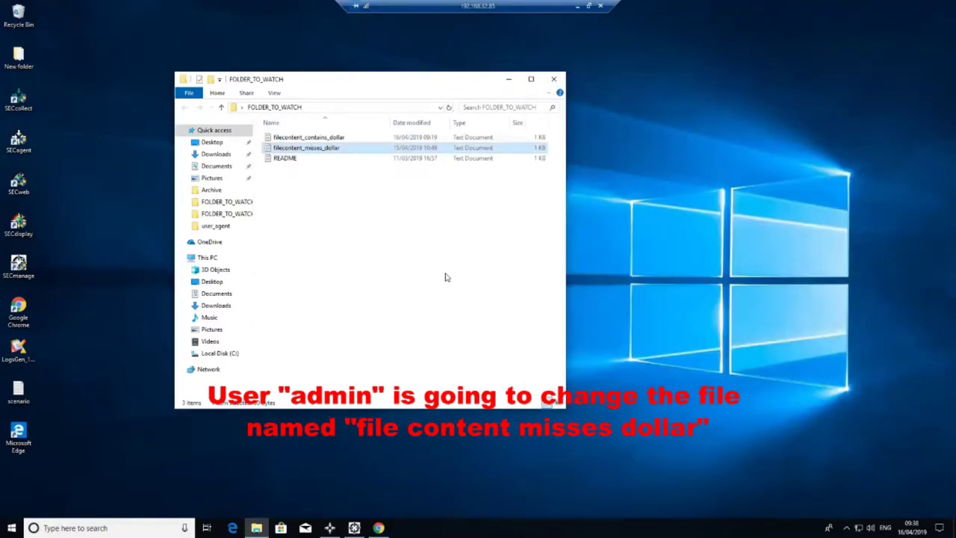
left_click(554, 78)
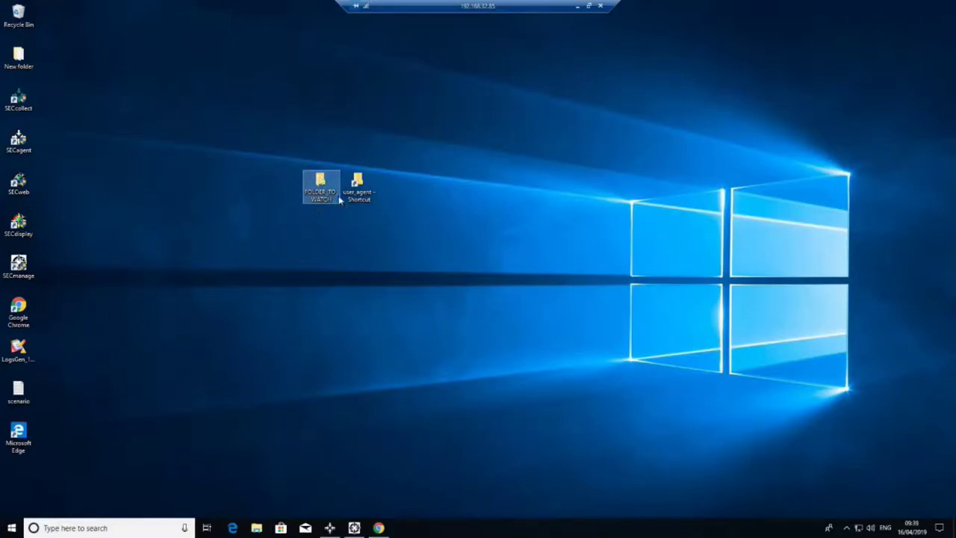
double_click(323, 179)
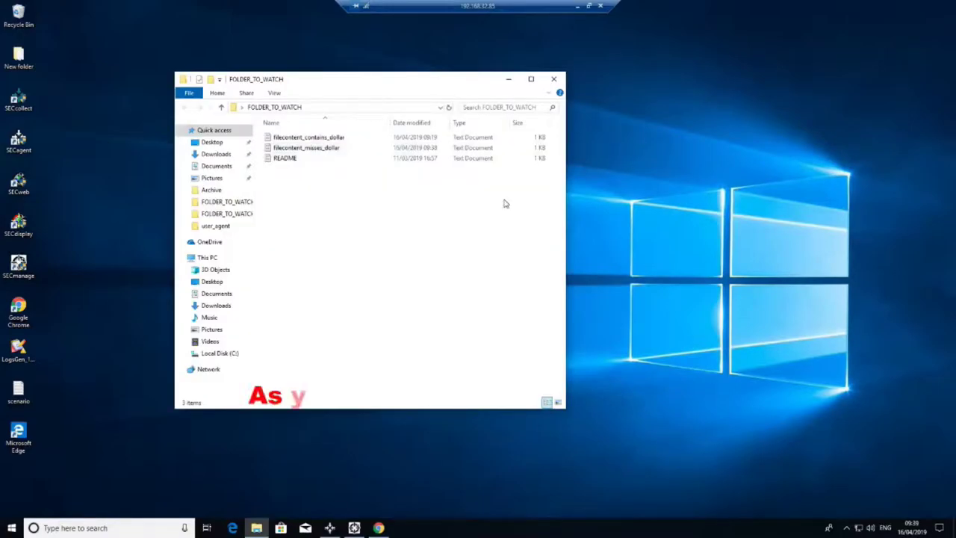
double_click(429, 147)
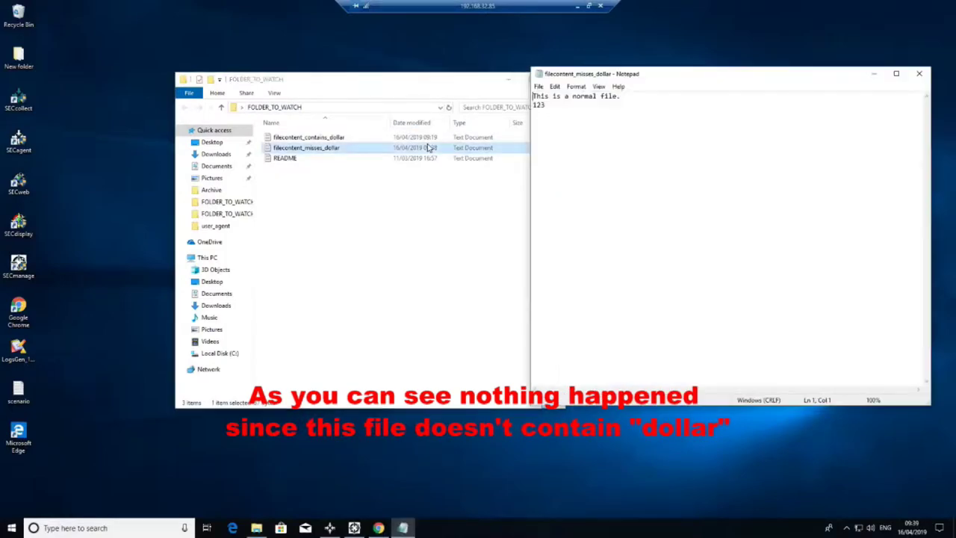
left_click(920, 73)
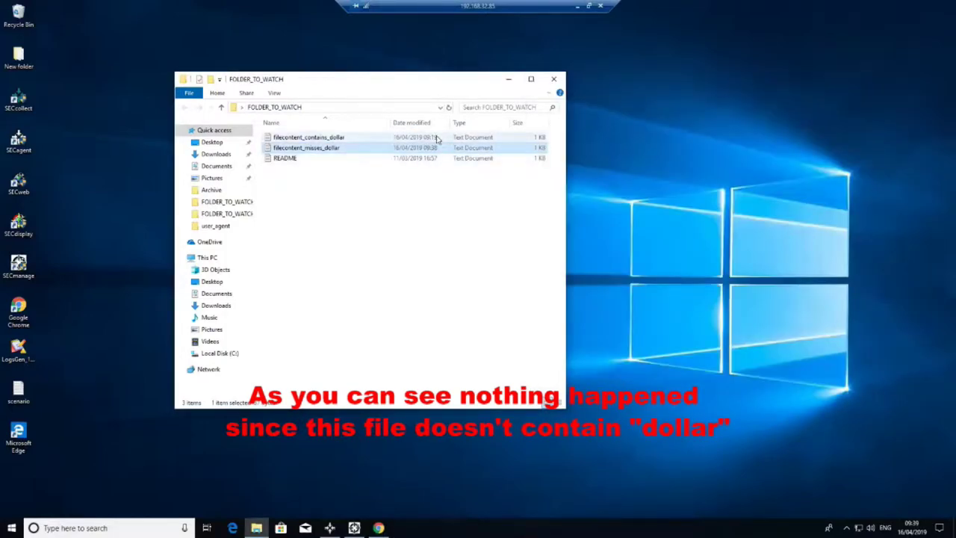
double_click(437, 137)
left_click(920, 73)
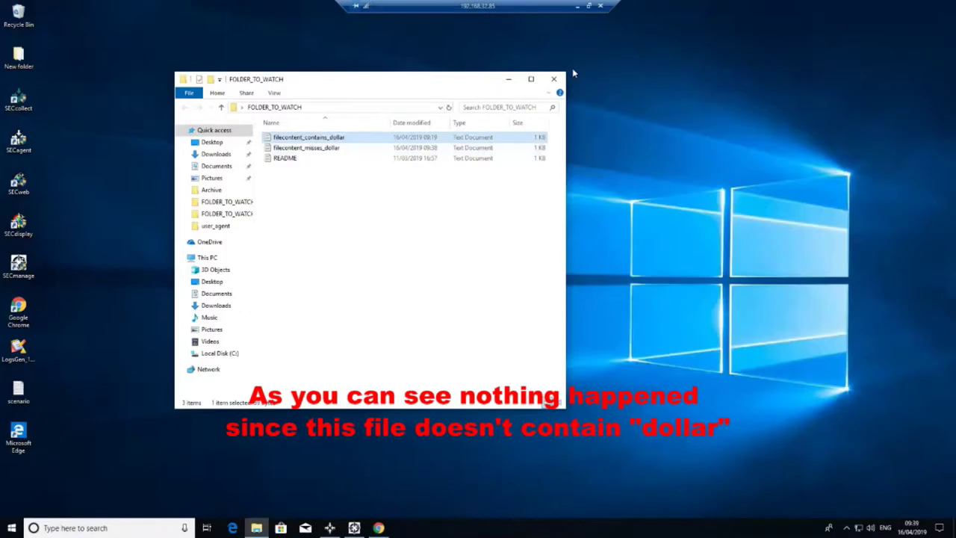
left_click(554, 79)
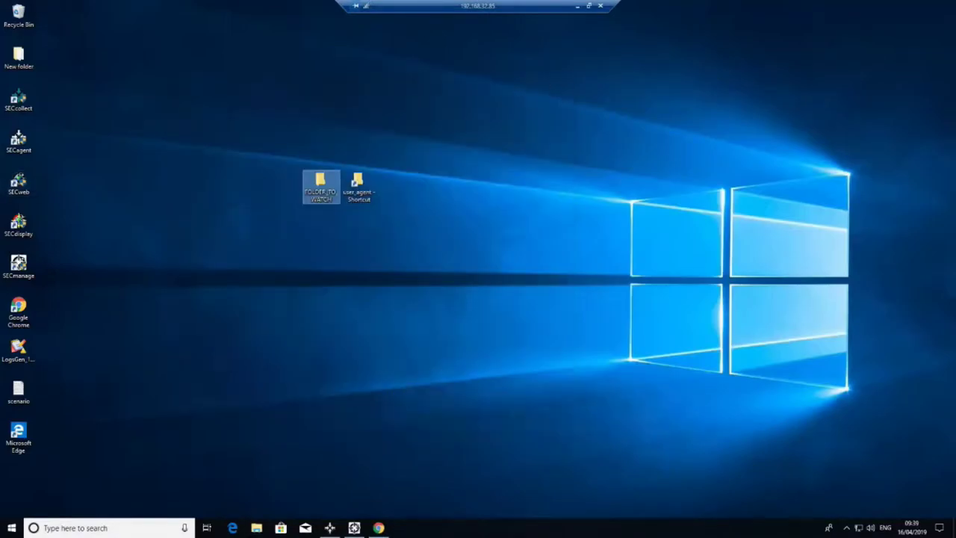
Append a '123' line to filecontent_contains_dollar, save it, and close FOLDER_TO_WATCH
double_click(320, 188)
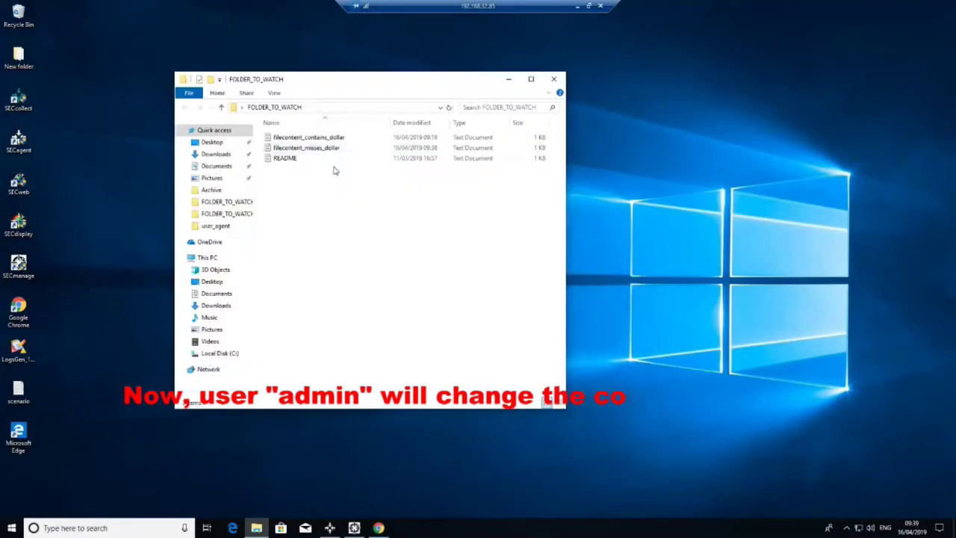
double_click(310, 138)
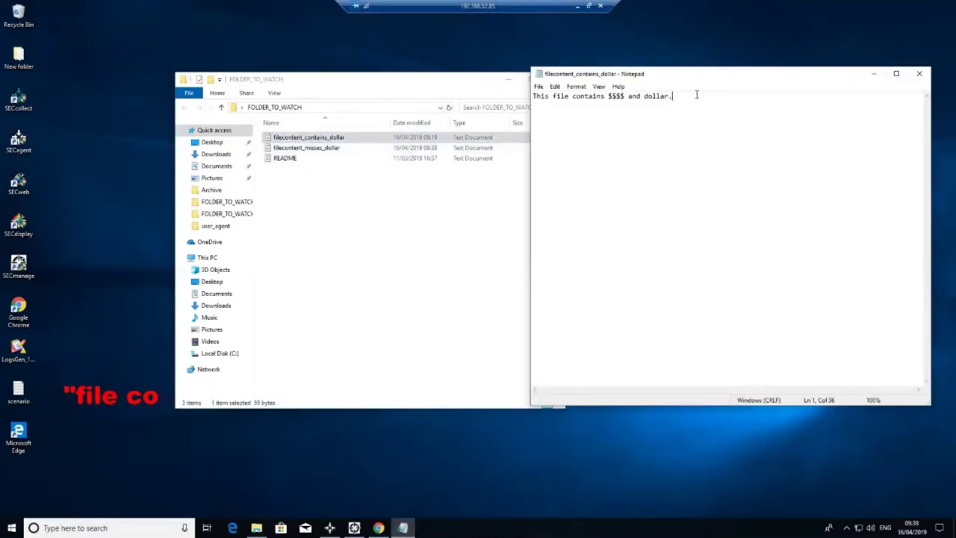
key("Return")
type("123")
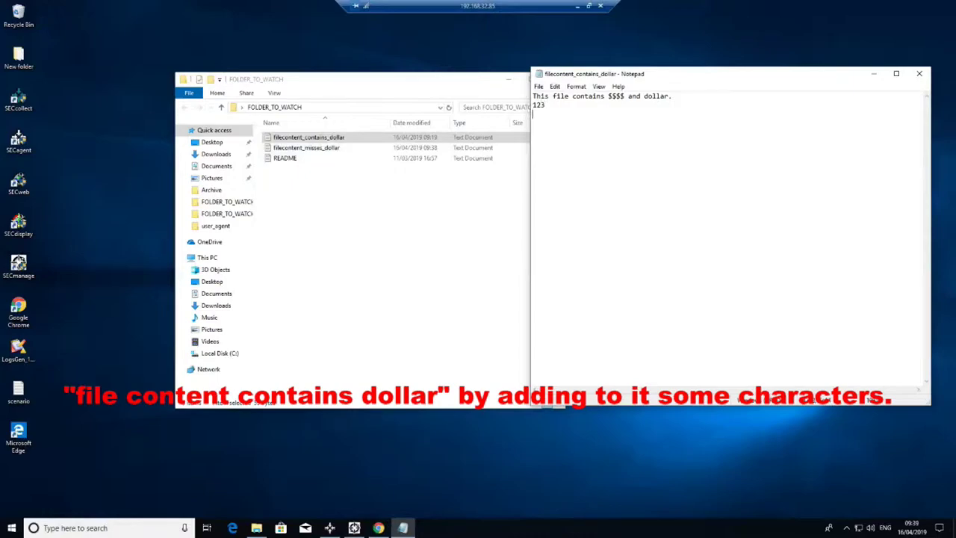
left_click(920, 78)
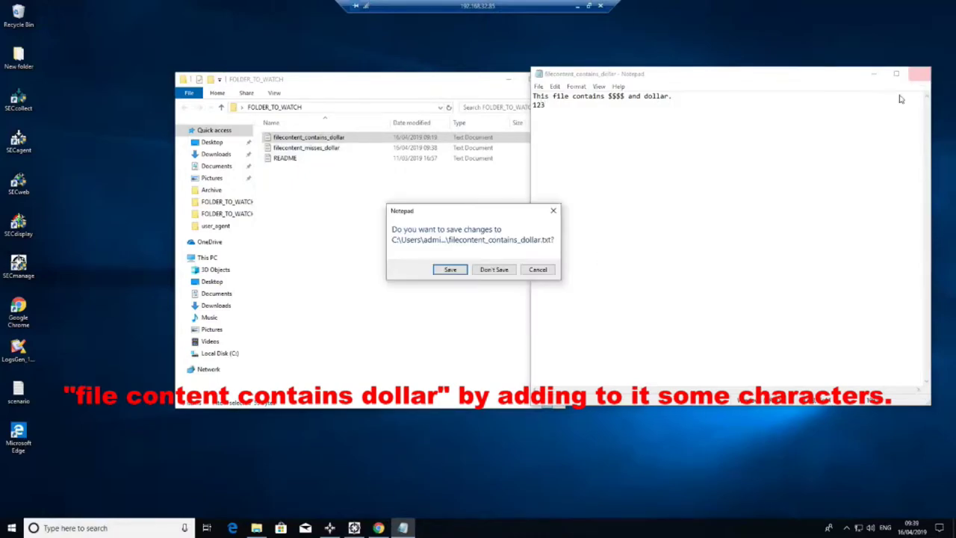
left_click(447, 270)
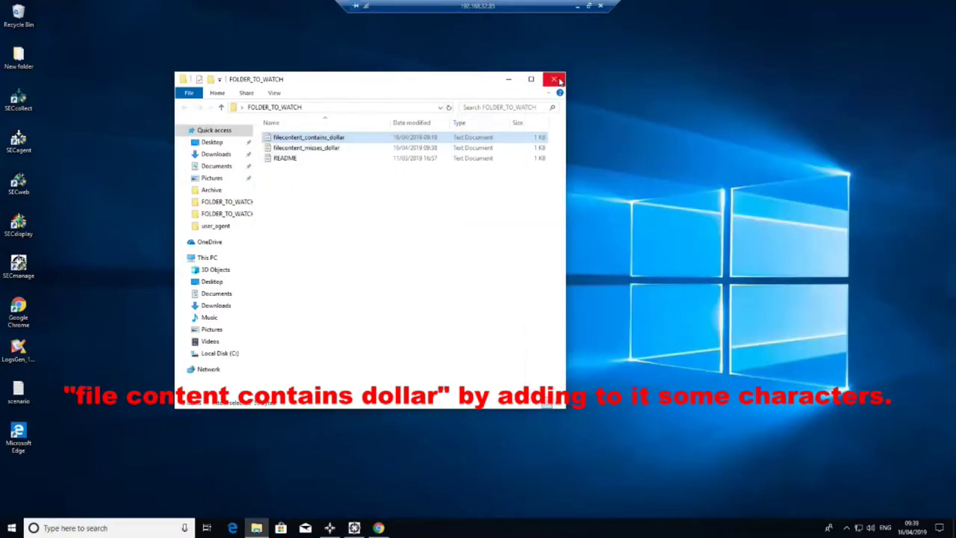
left_click(559, 81)
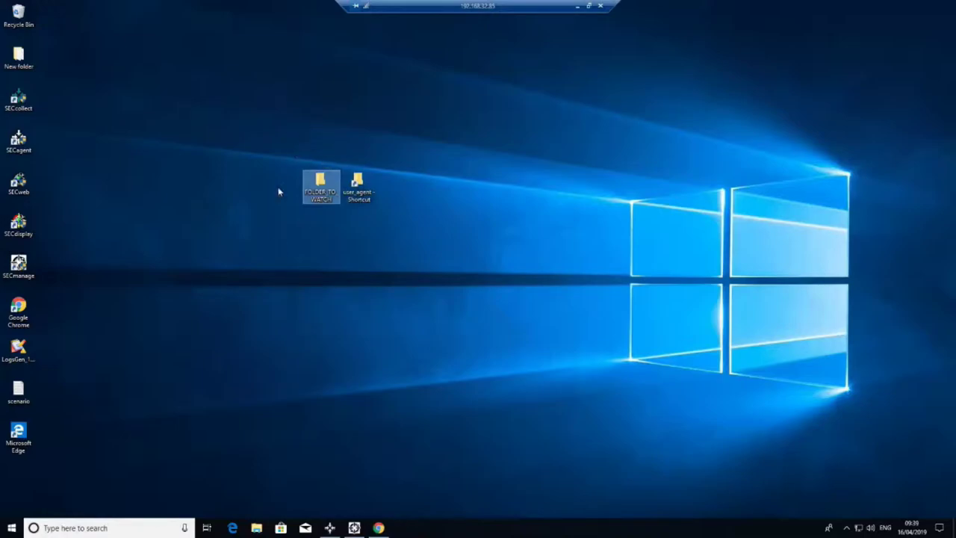
Try opening FOLDER_TO_WATCH and confirm access is now denied
double_click(331, 190)
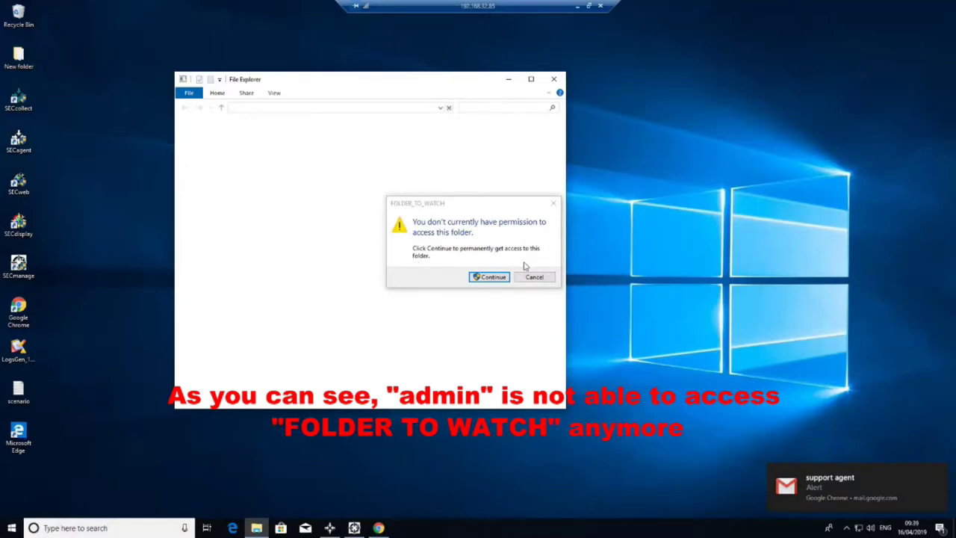
left_click(479, 277)
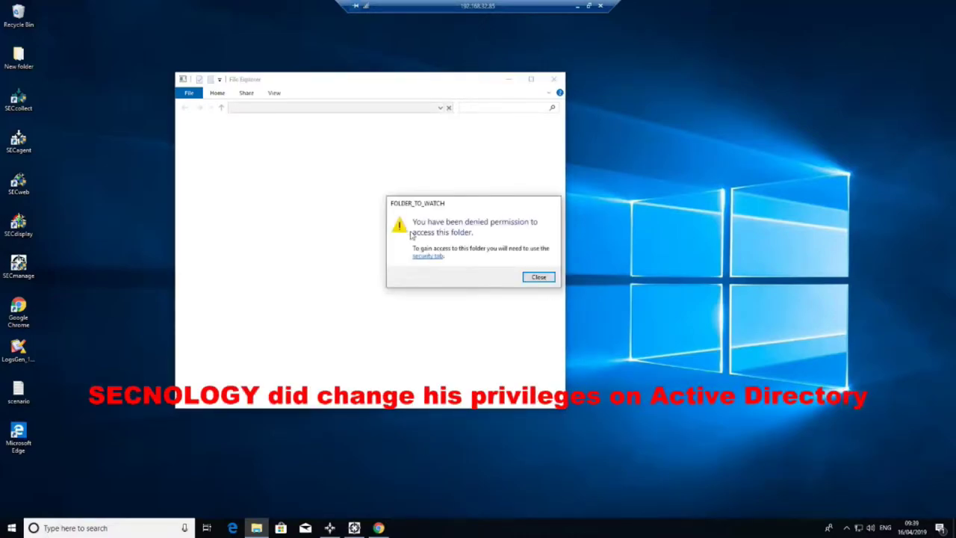
left_click(550, 277)
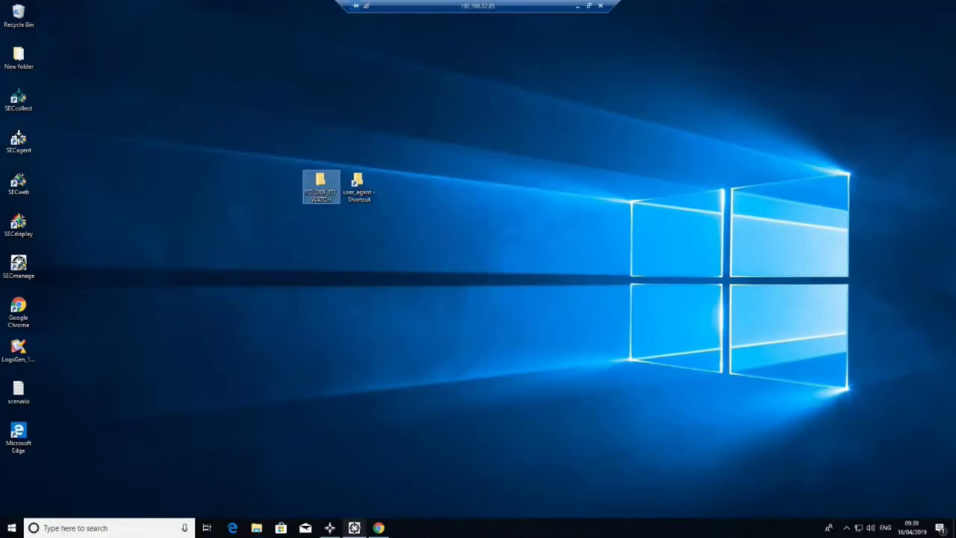
Run SECnology's Reset_Rights_to_Normal job, then minimize the SECnology window
left_click(354, 527)
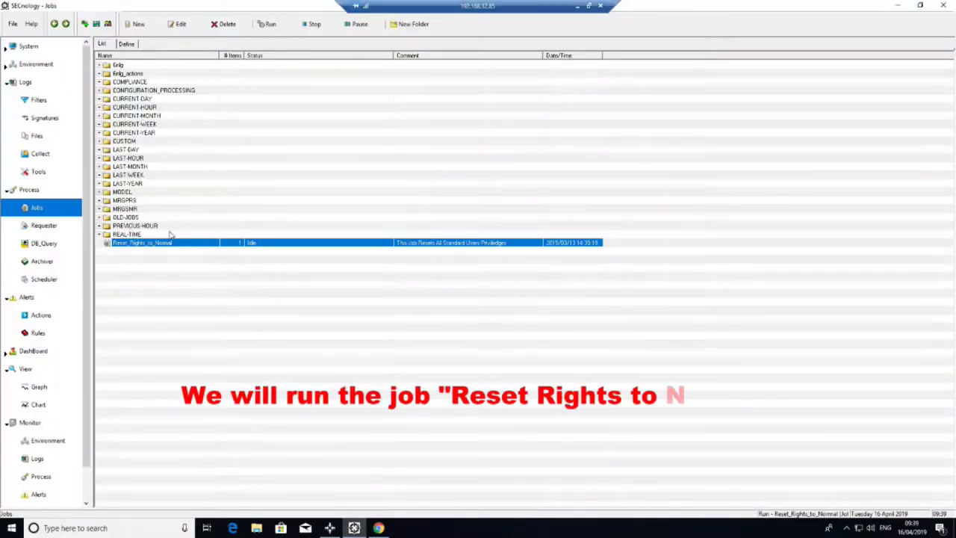
left_click(269, 24)
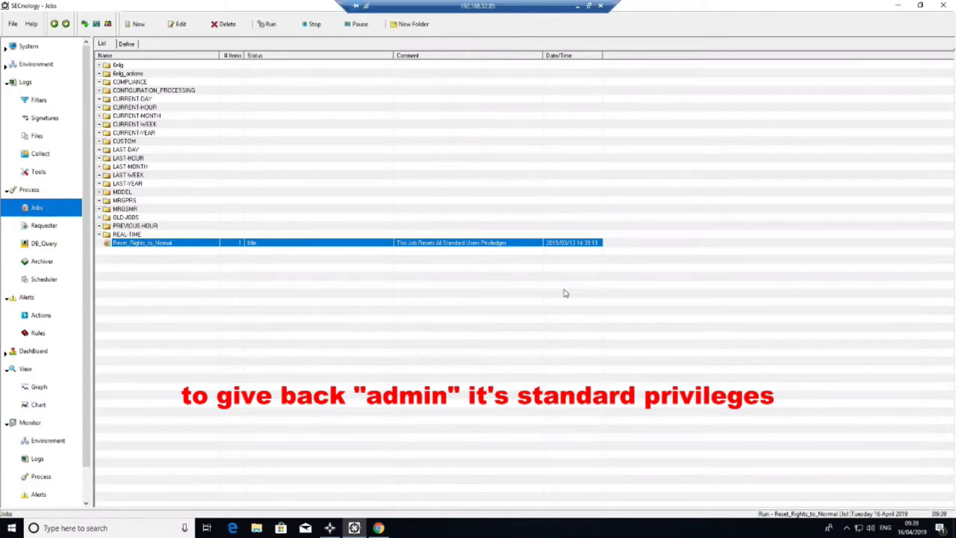
left_click(897, 5)
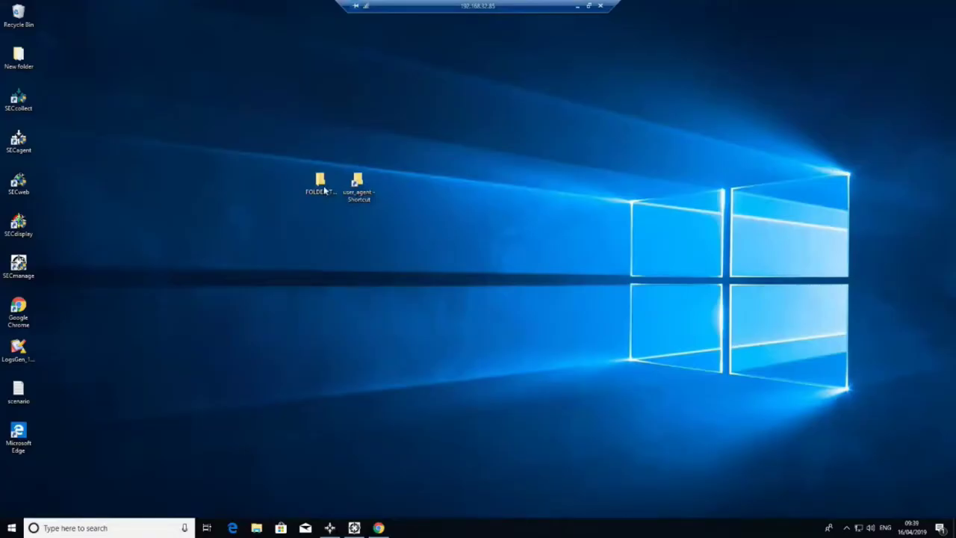
double_click(321, 185)
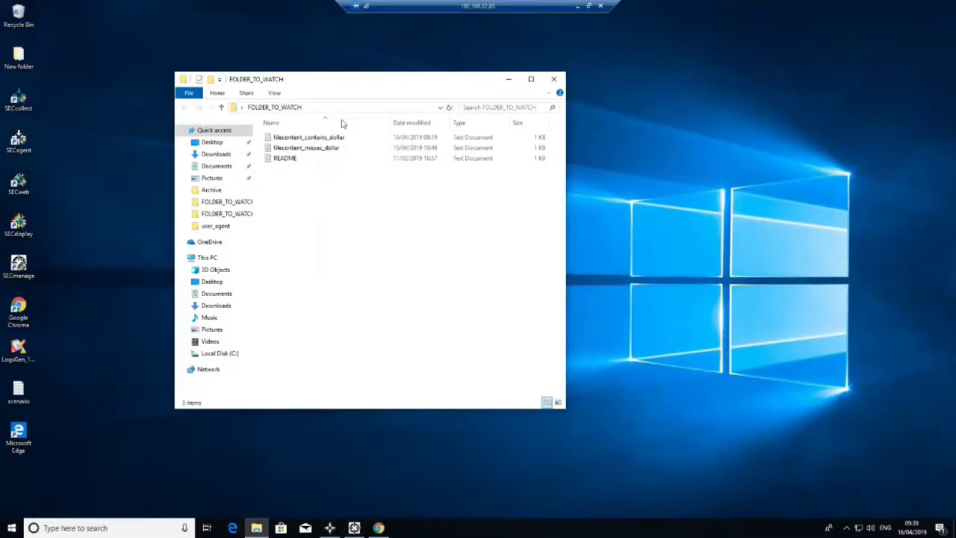
double_click(384, 147)
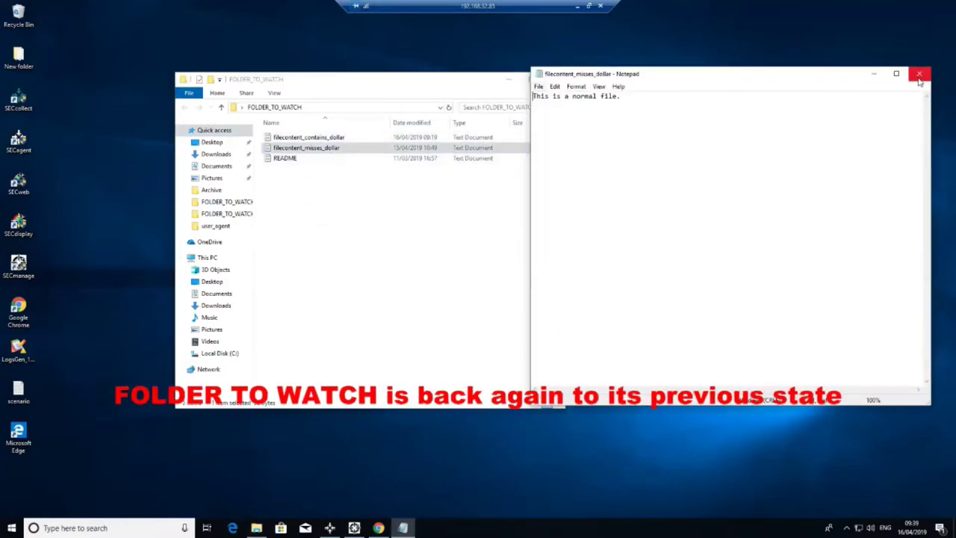
left_click(920, 75)
double_click(329, 137)
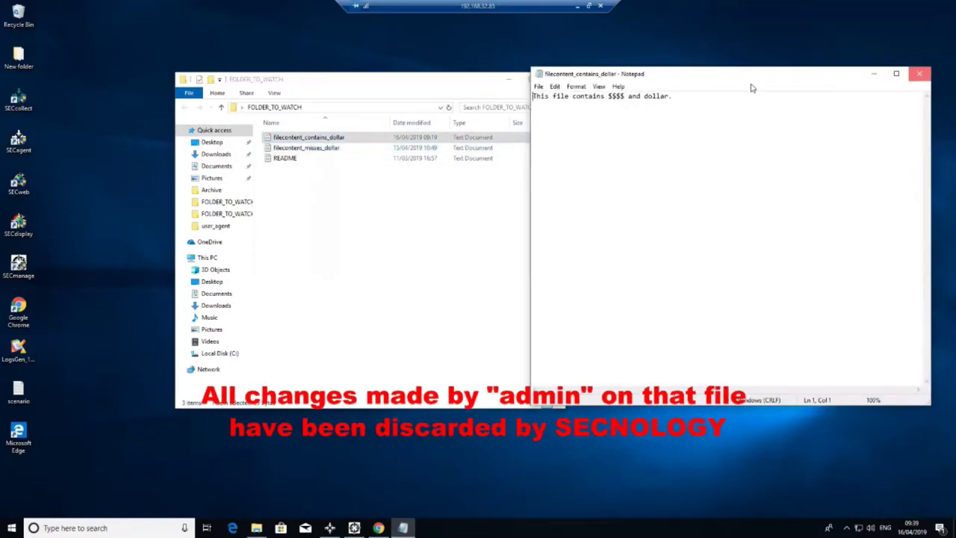
left_click(919, 74)
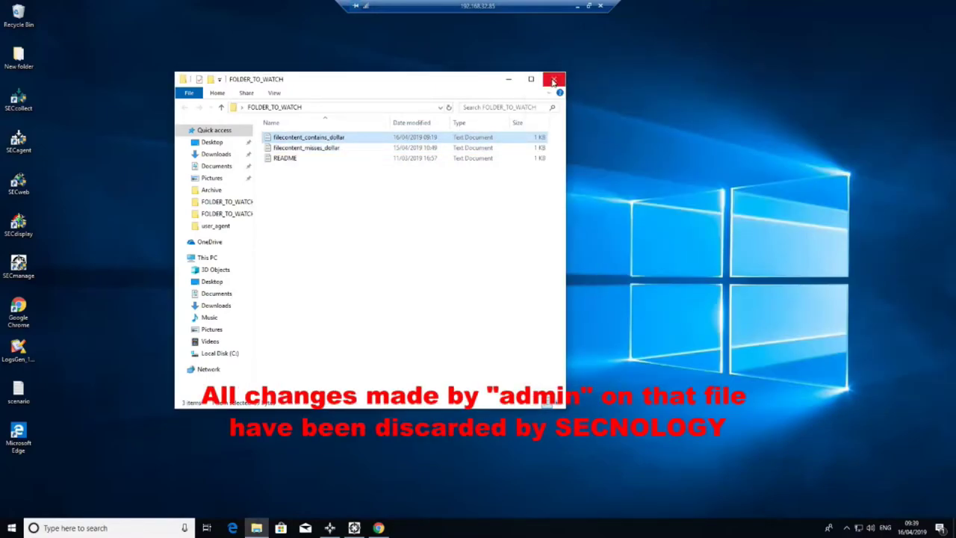
left_click(508, 80)
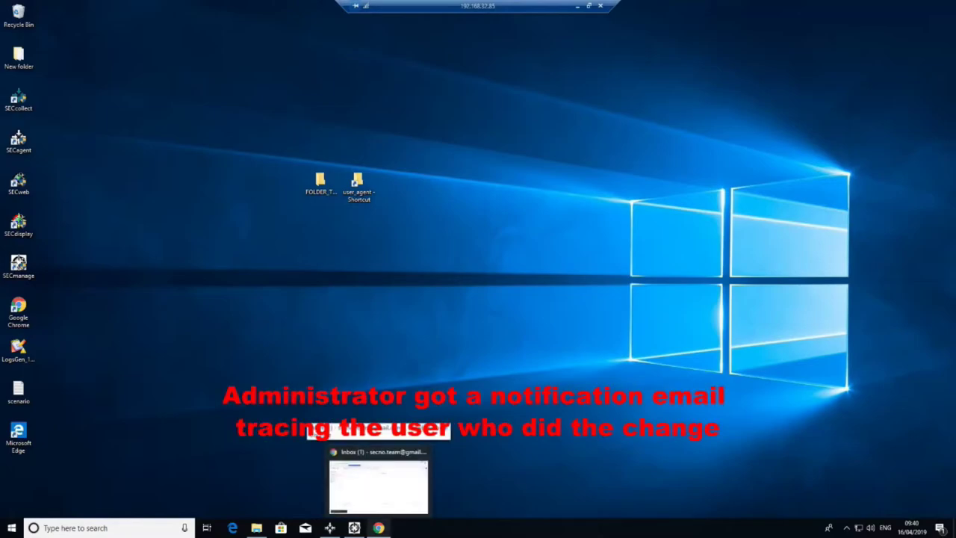
left_click(379, 486)
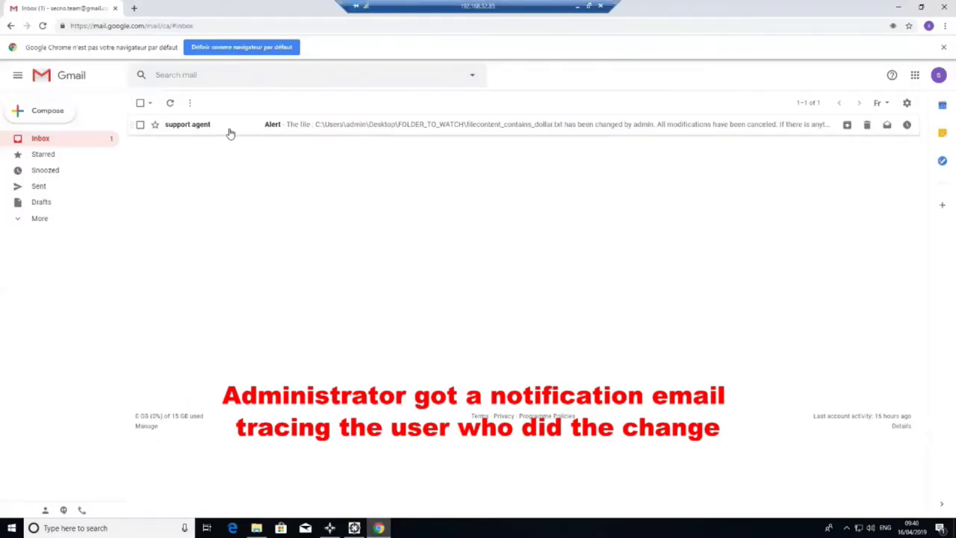
left_click(283, 133)
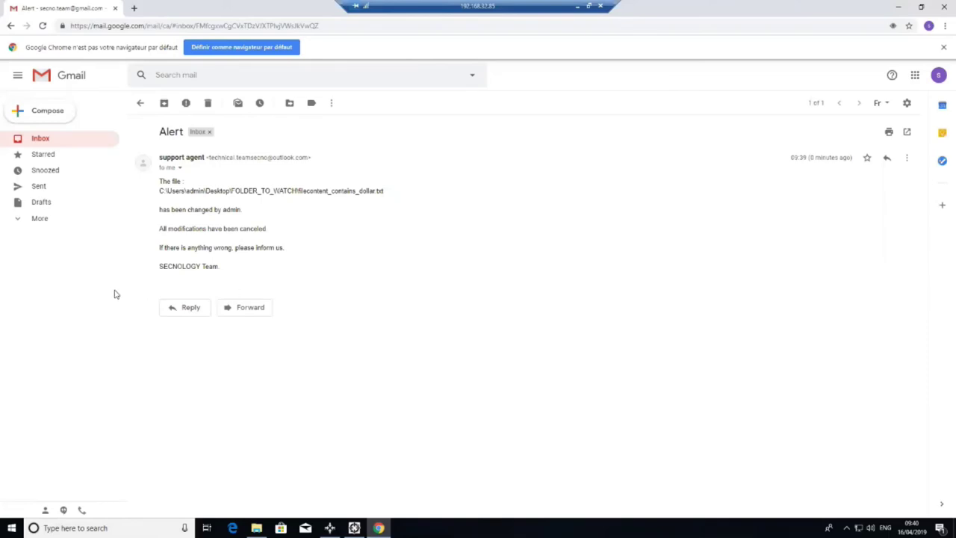
left_click(898, 6)
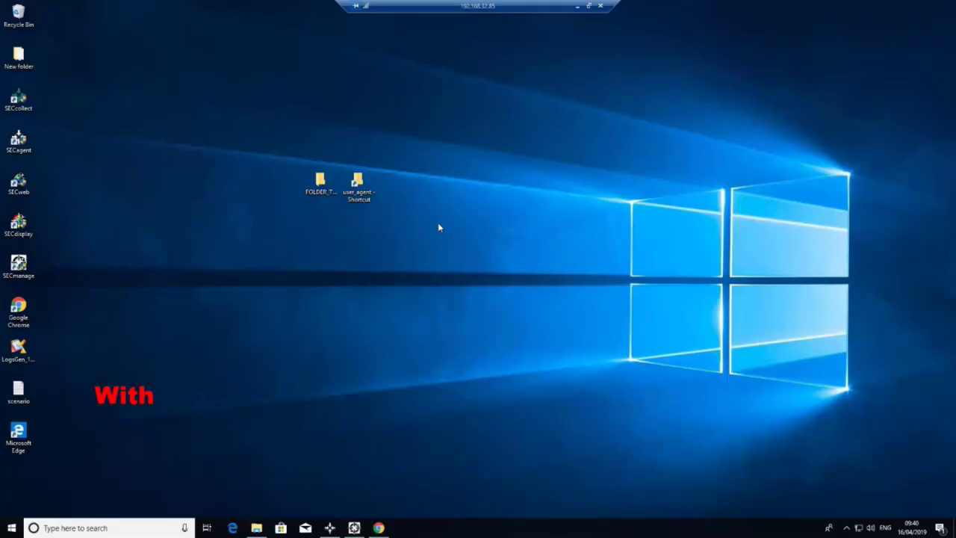